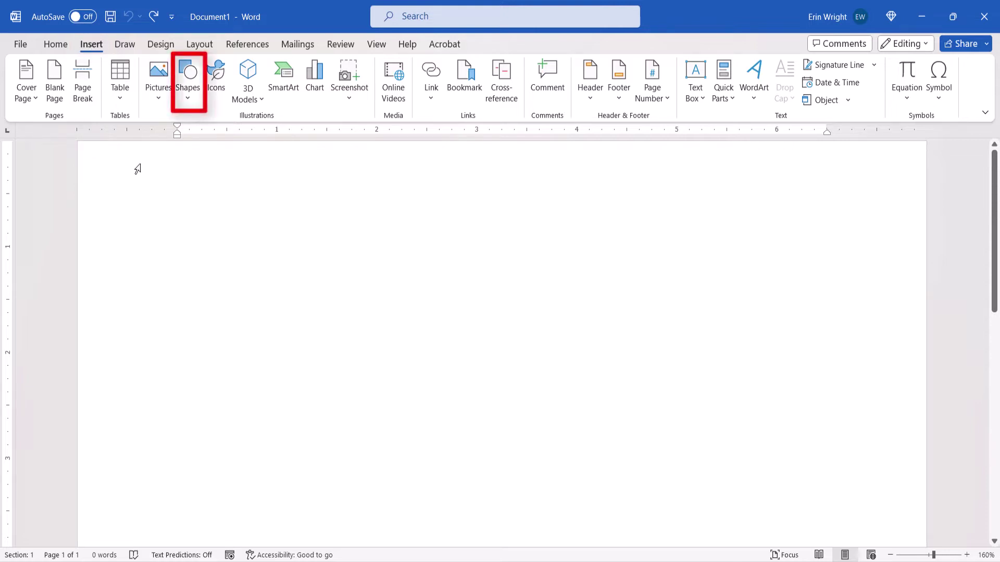
- Draw a filled circle about 2.01 inches across using the Oval shape
left_click(190, 96)
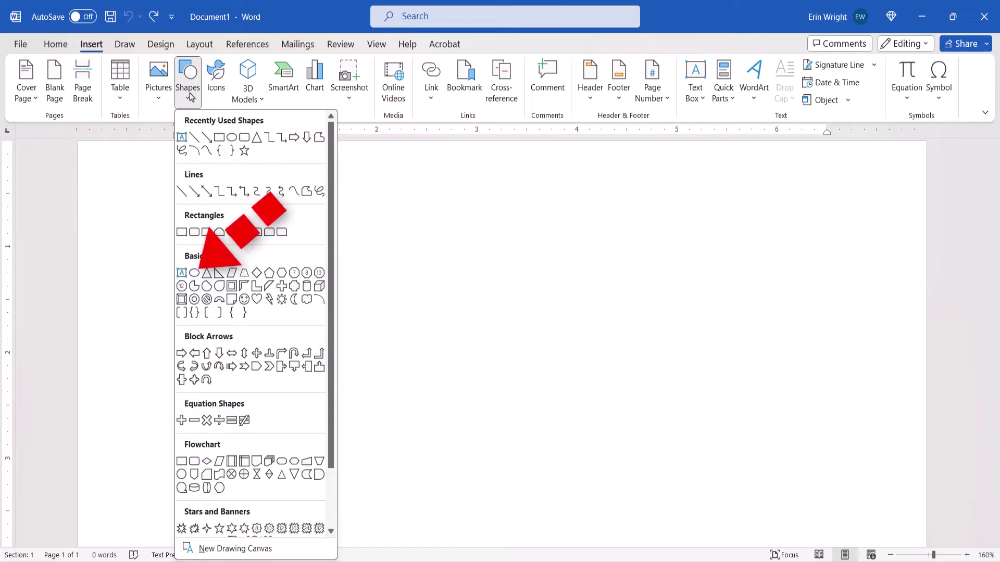
left_click(193, 274)
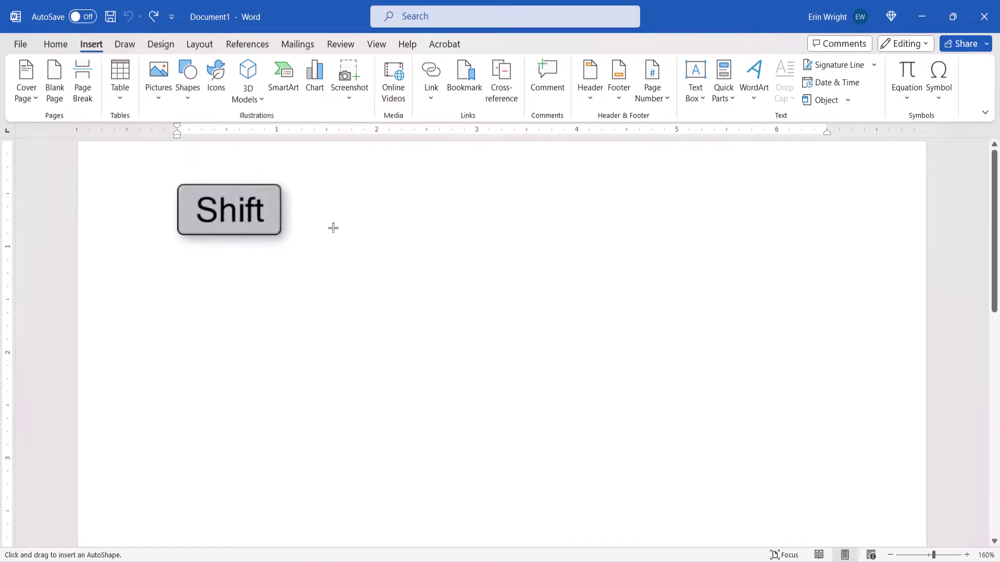
mouse_move(334, 228)
left_mouse_down()
mouse_move(393, 234)
mouse_move(535, 279)
left_mouse_up()
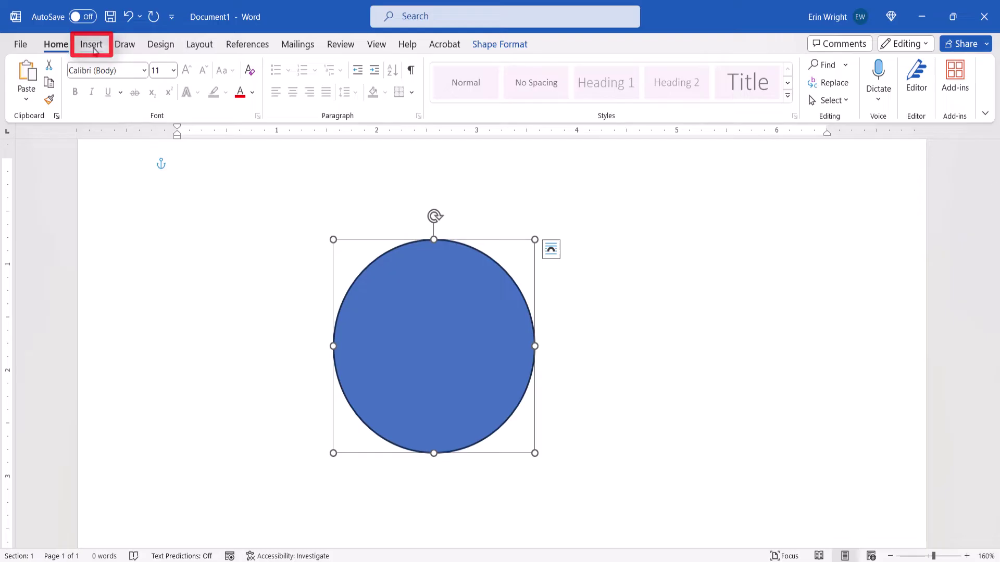
- Insert a shadowed-style WordArt box over the circle and type 'This is my WordArt.'
left_click(93, 48)
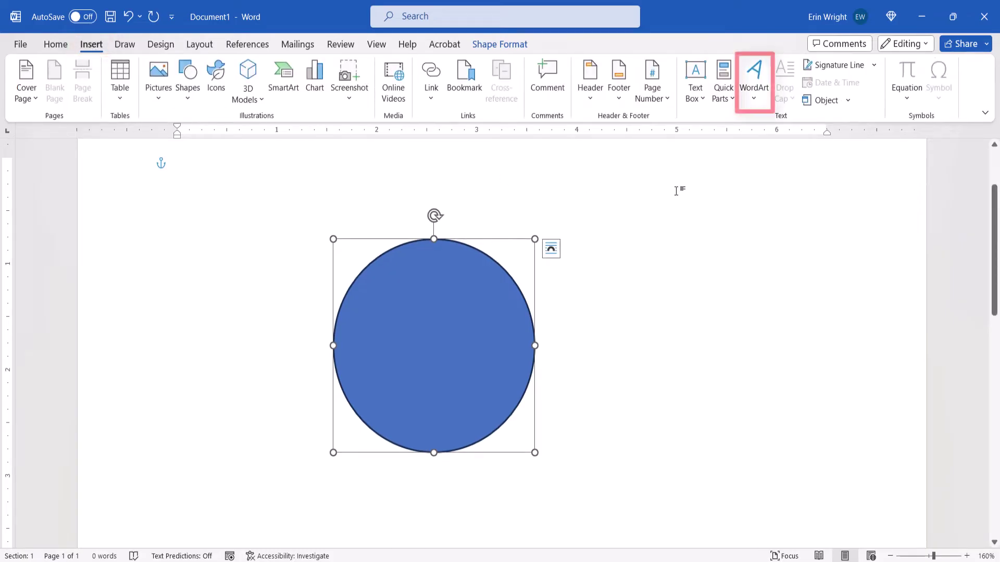
left_click(754, 88)
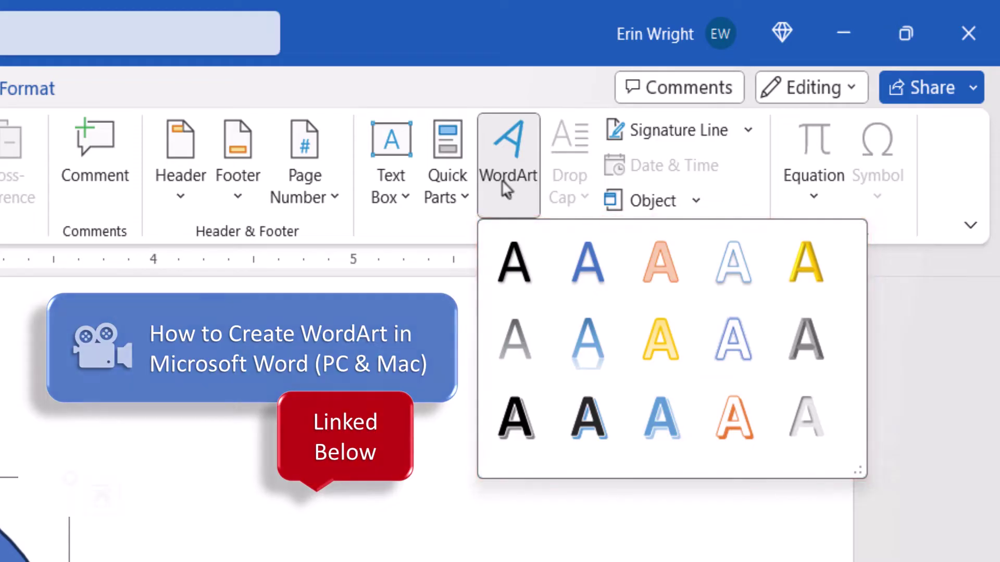
left_click(587, 417)
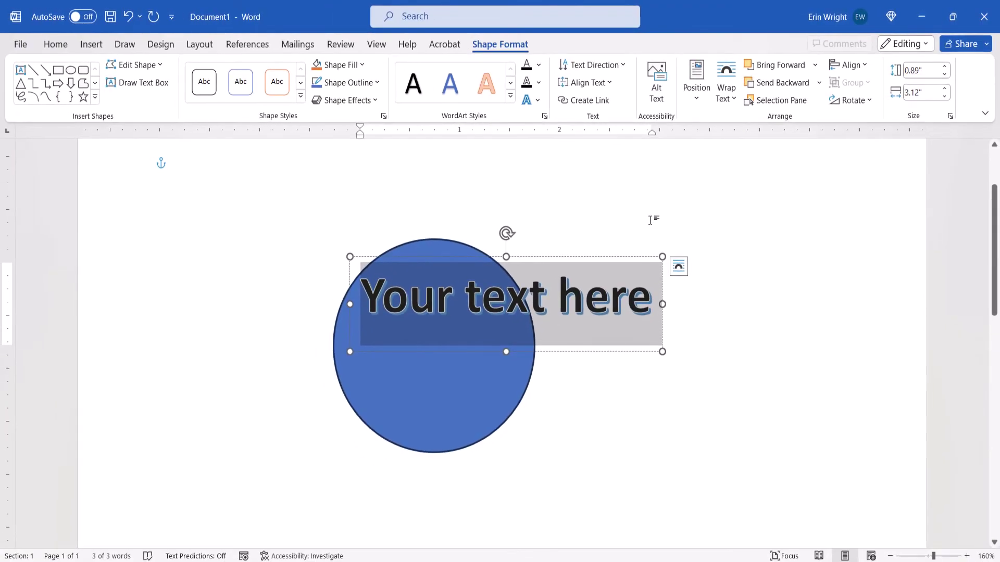
type("This")
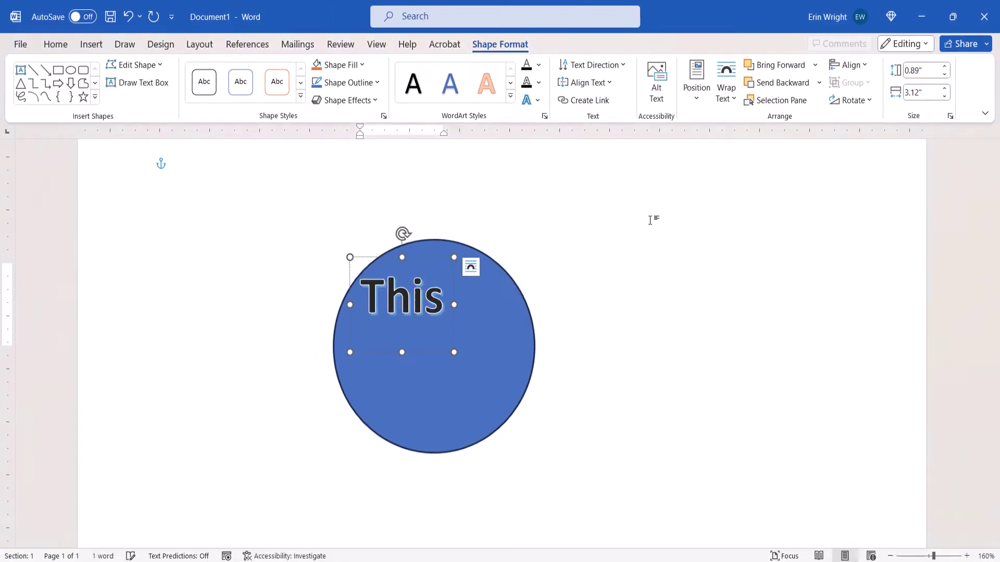
type(" is my W")
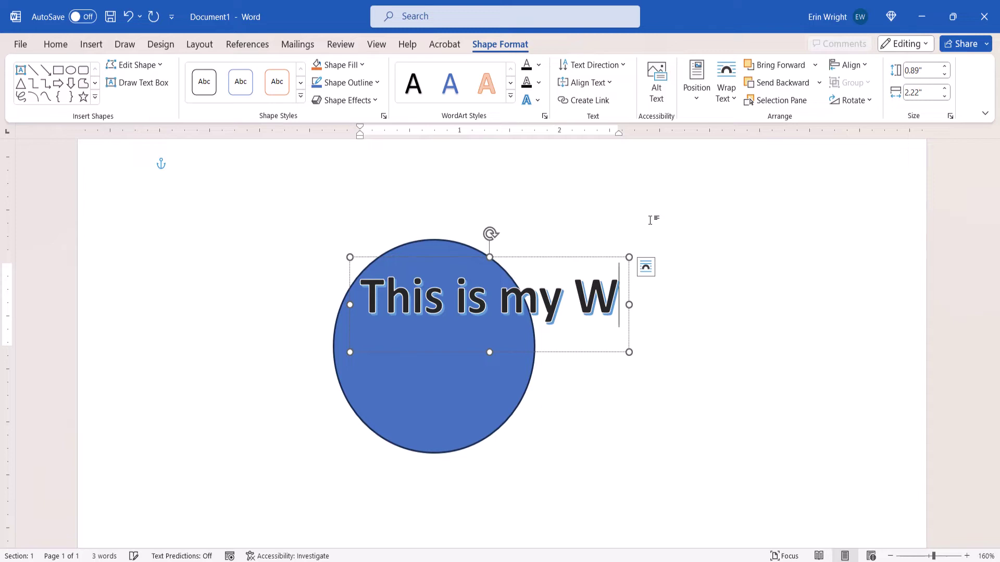
type("ordArt")
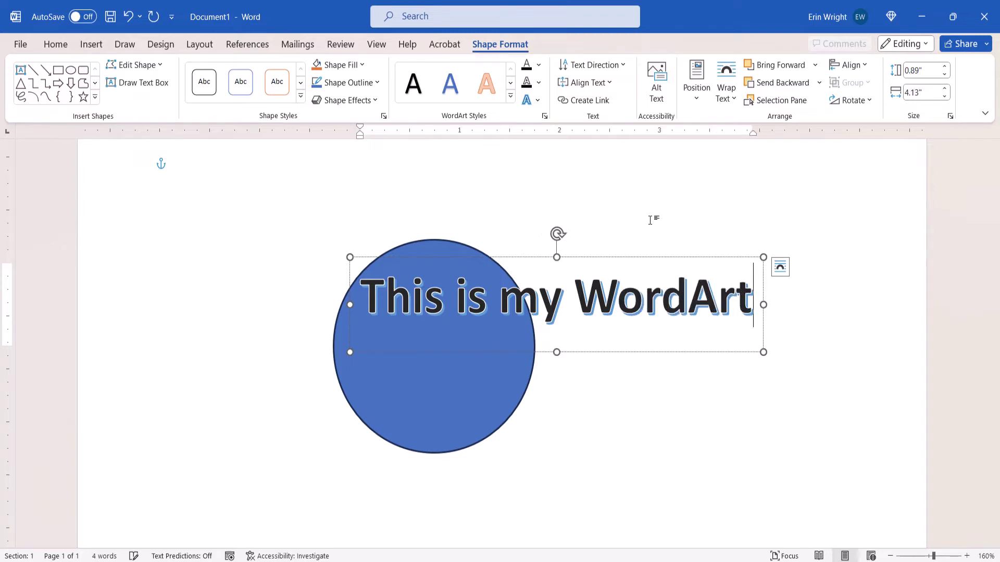
type(".")
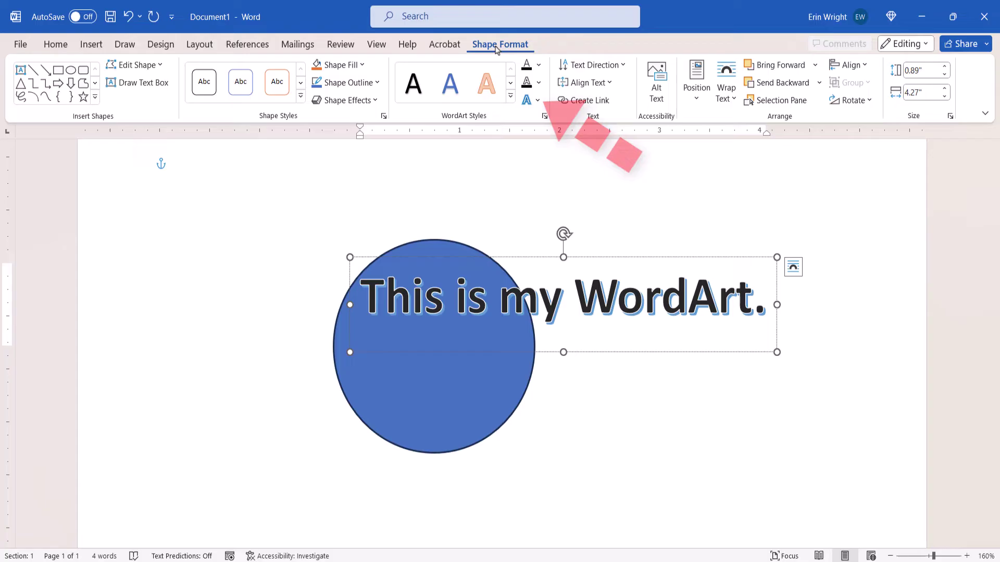
- Apply the circle Follow Path transform to the WordArt and nudge it slightly left
left_click(538, 100)
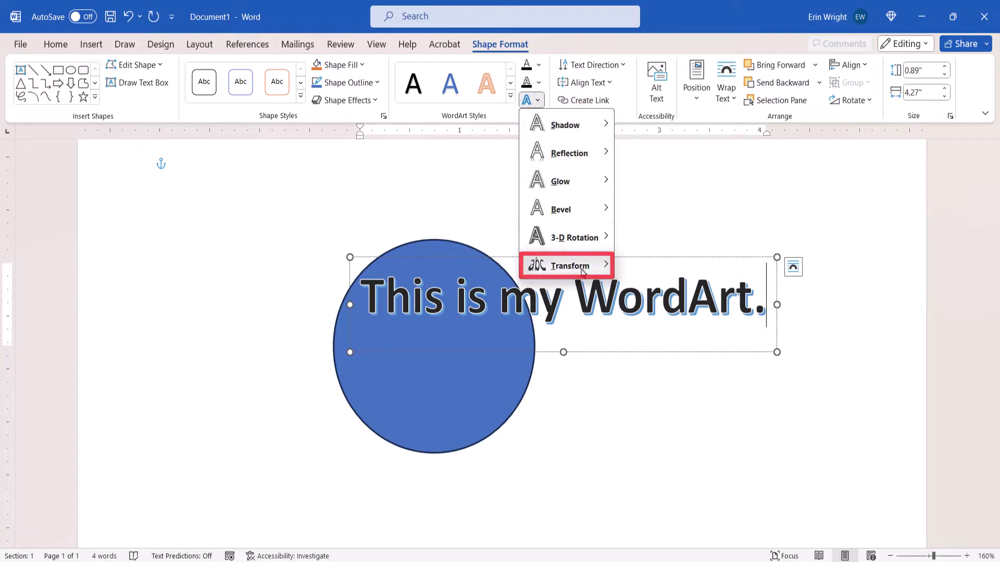
mouse_move(583, 273)
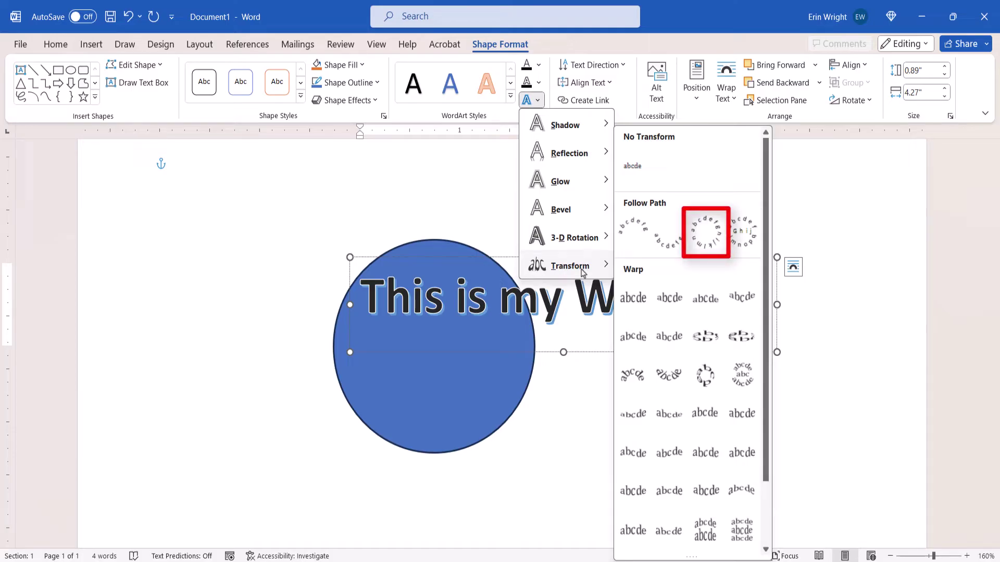
left_click(706, 233)
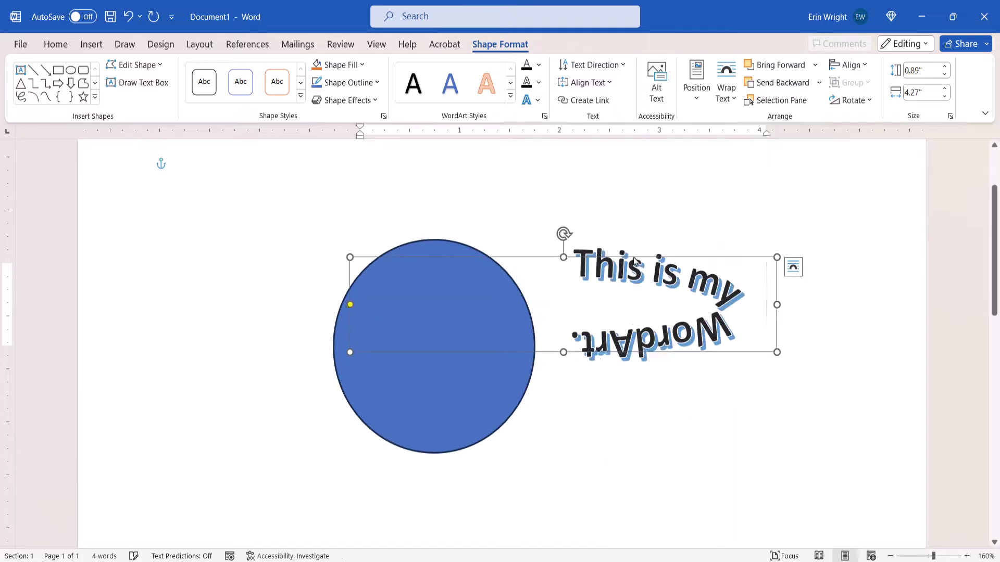
left_click_drag(634, 260, 627, 259)
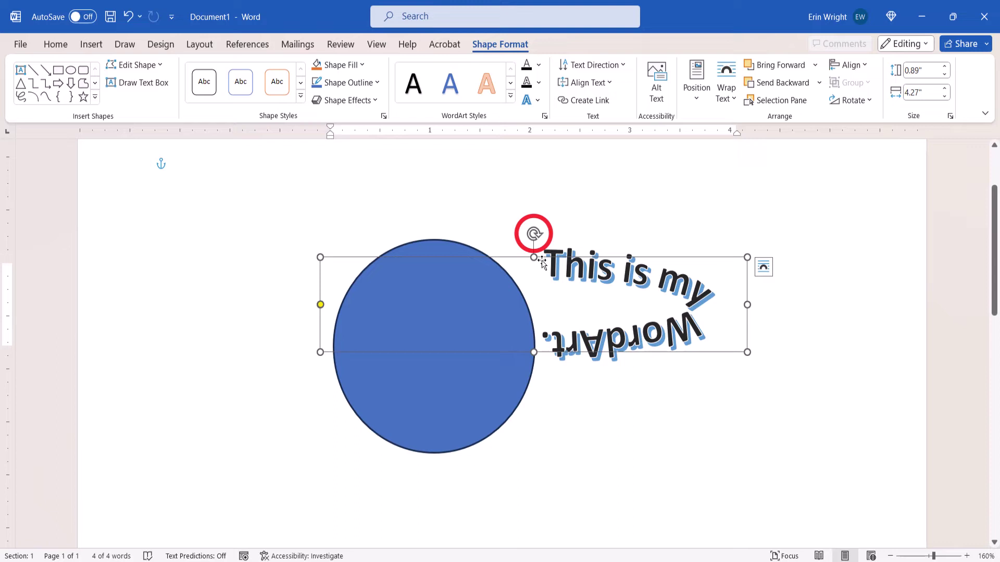
- Resize and shift the WordArt box to 2.92" by 3.75" so its text arcs around the circle's right edge
left_click_drag(533, 259, 534, 202)
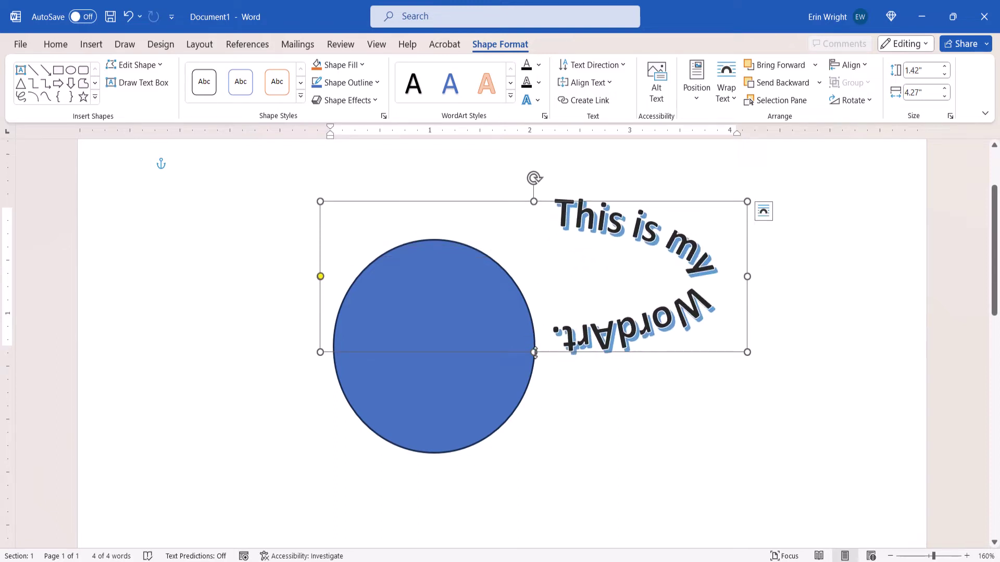
left_click_drag(534, 352, 459, 453)
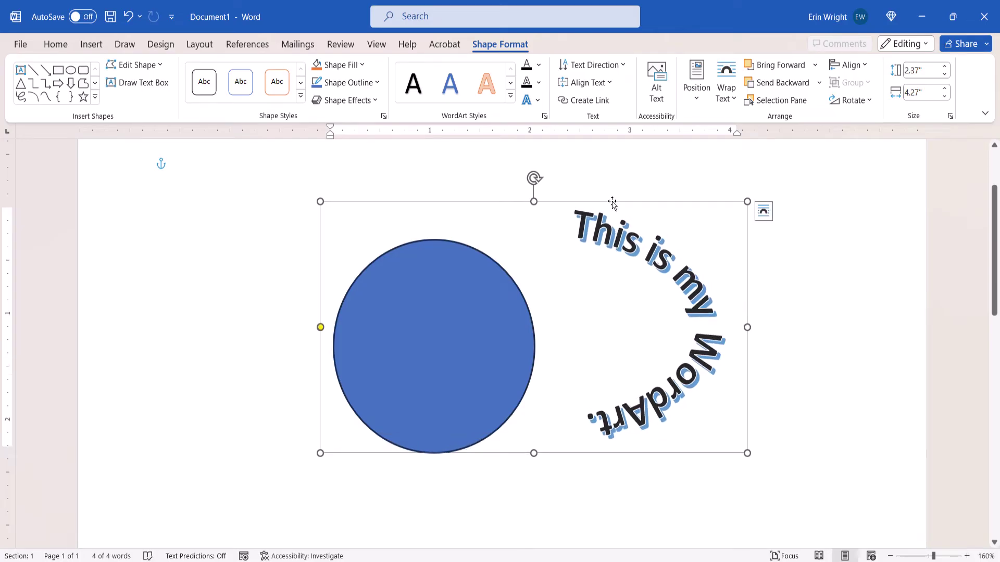
left_click_drag(612, 202, 523, 214)
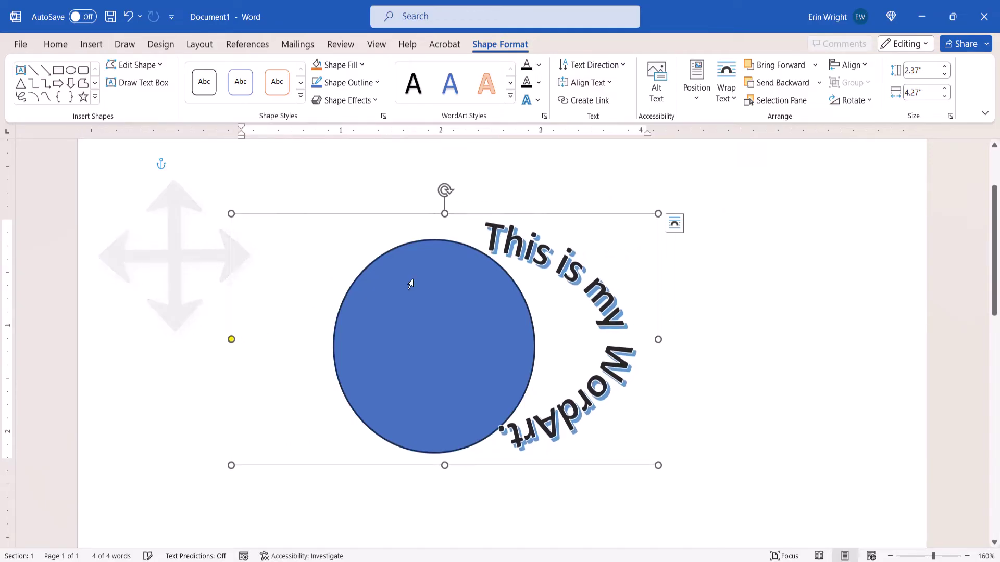
left_click_drag(444, 465, 444, 490)
left_click_drag(657, 352, 606, 352)
left_click_drag(419, 211, 419, 181)
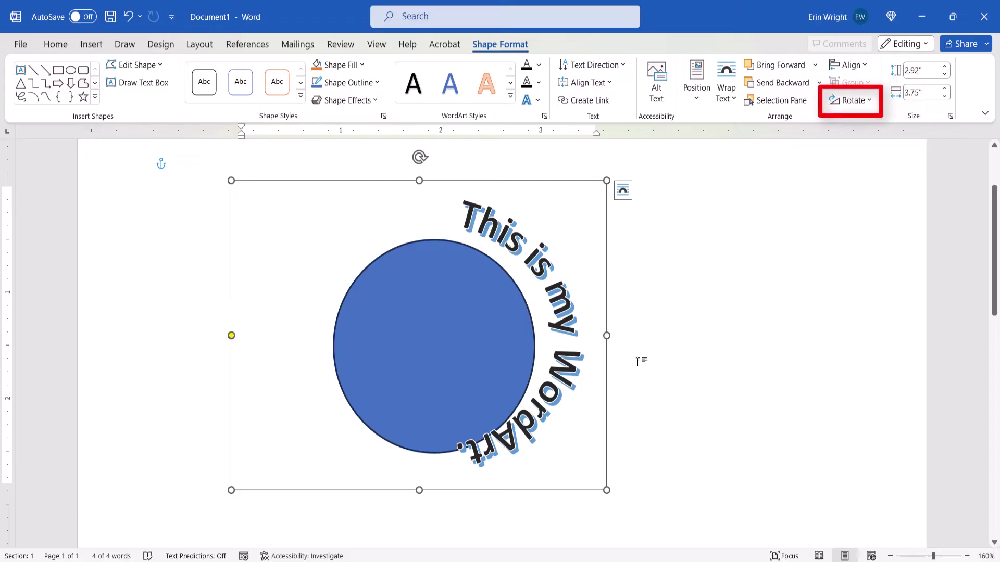
- Rotate the WordArt left 90°, widen it to 3.32 inches and shorten it to hug the circle
left_click(850, 101)
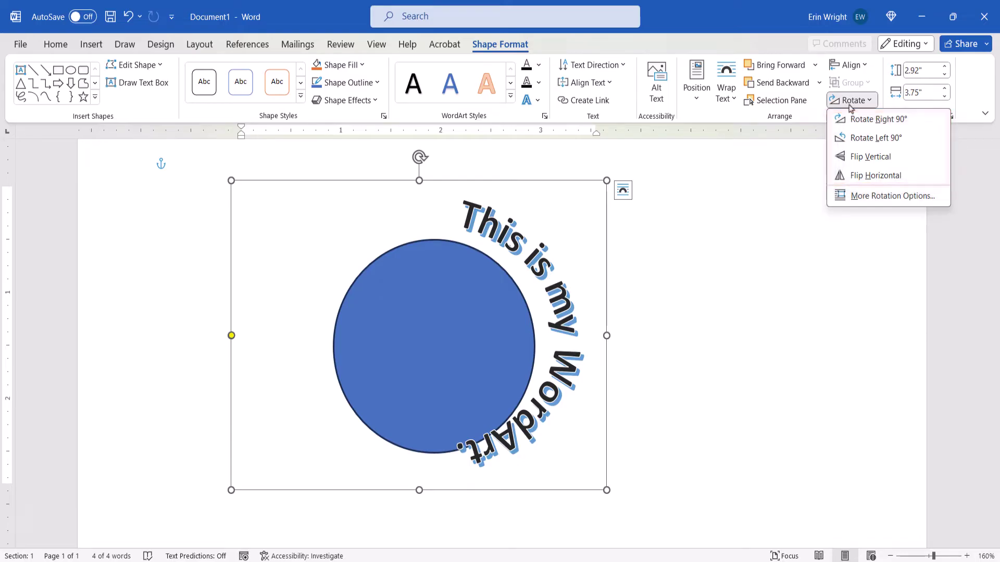
left_click(862, 146)
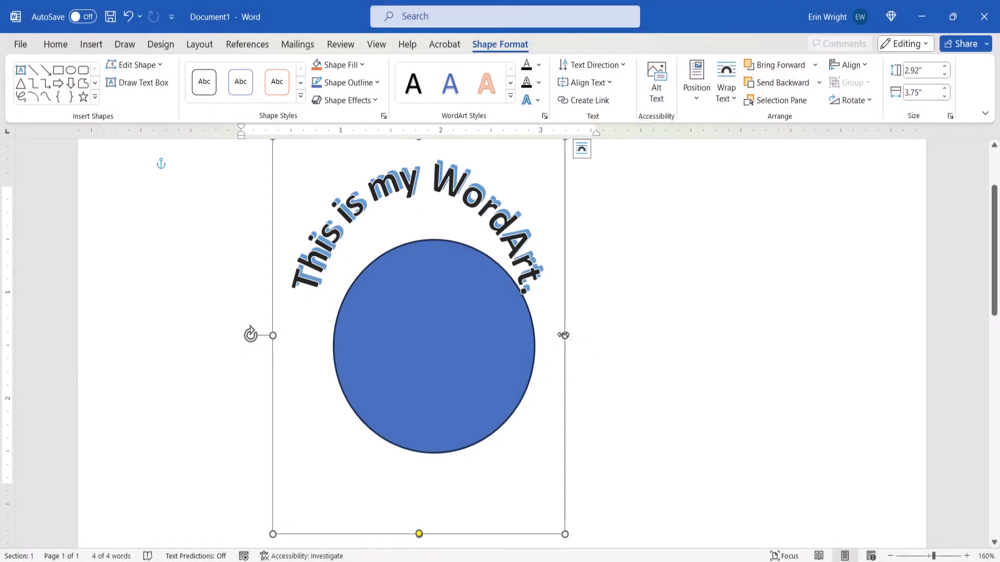
left_click_drag(564, 335, 605, 335)
scroll(677, 296, "up", 1)
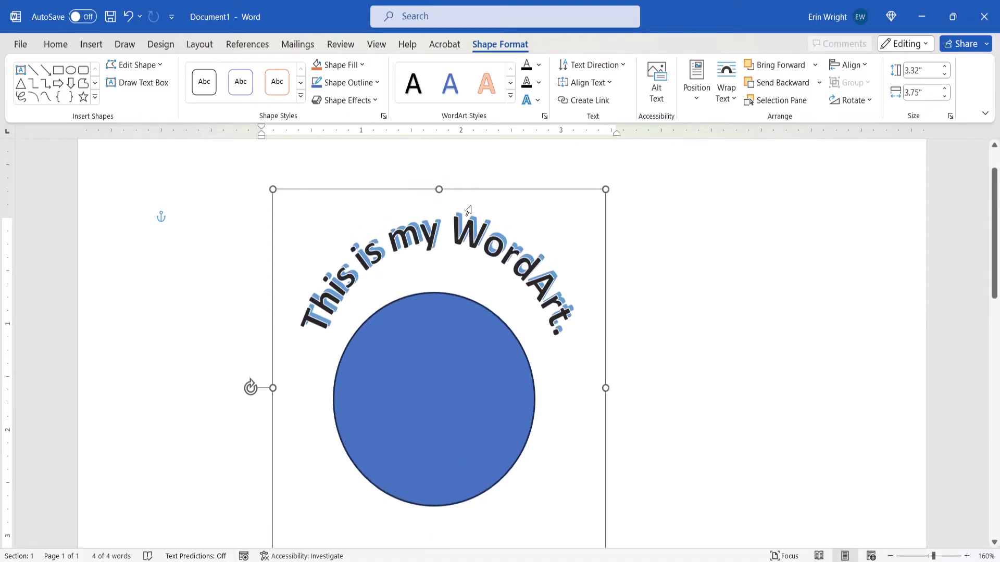
left_click_drag(438, 189, 439, 234)
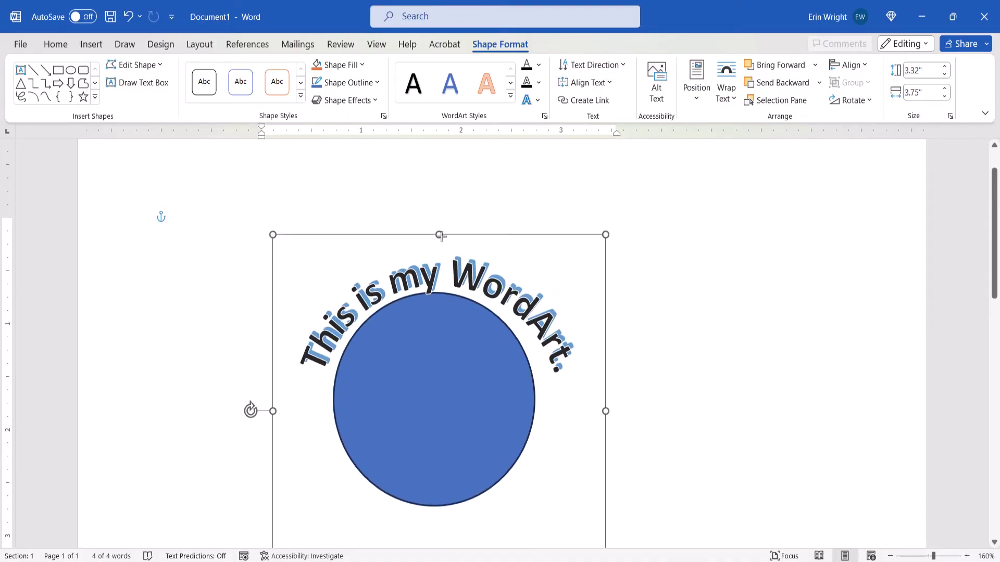
left_click_drag(439, 234, 439, 237)
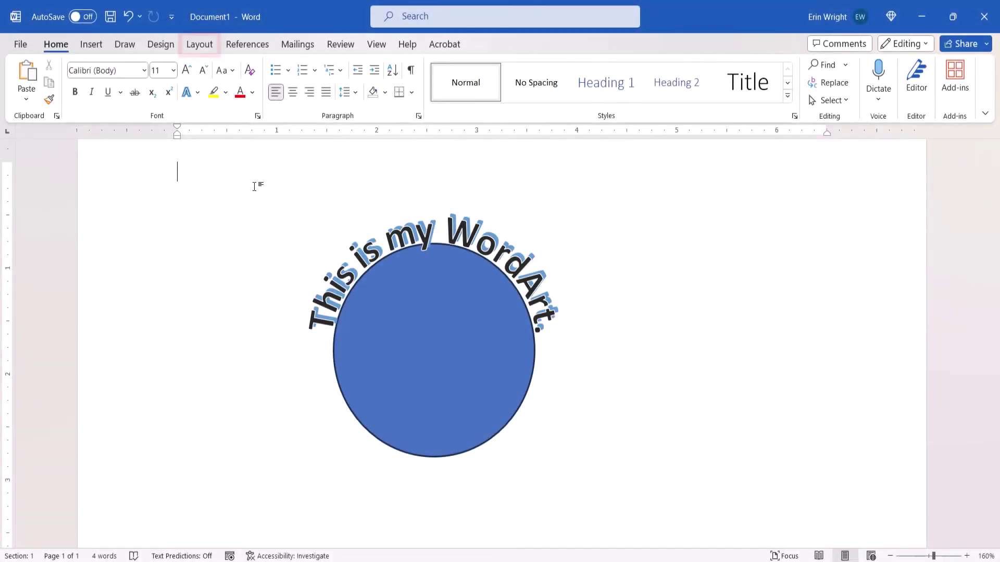
- In the Selection Pane, select Text Box 1 and Oval 3 and group them into Group 5
left_click(203, 47)
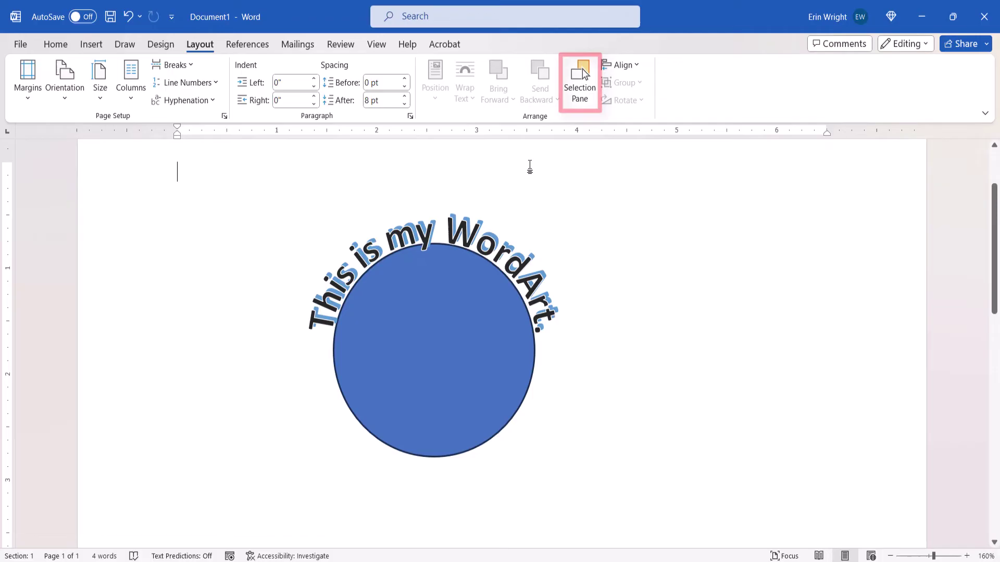
left_click(582, 78)
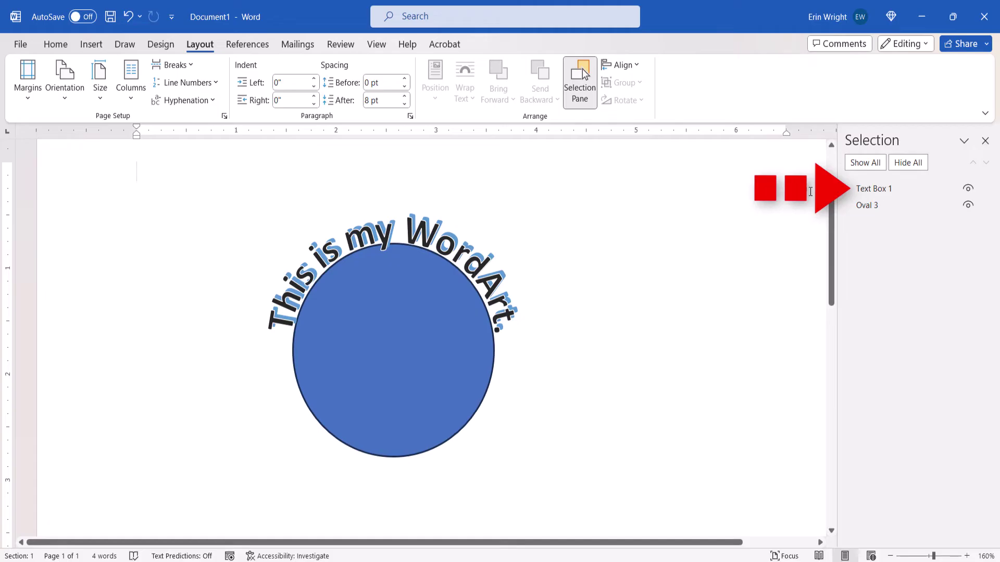
left_click(860, 188)
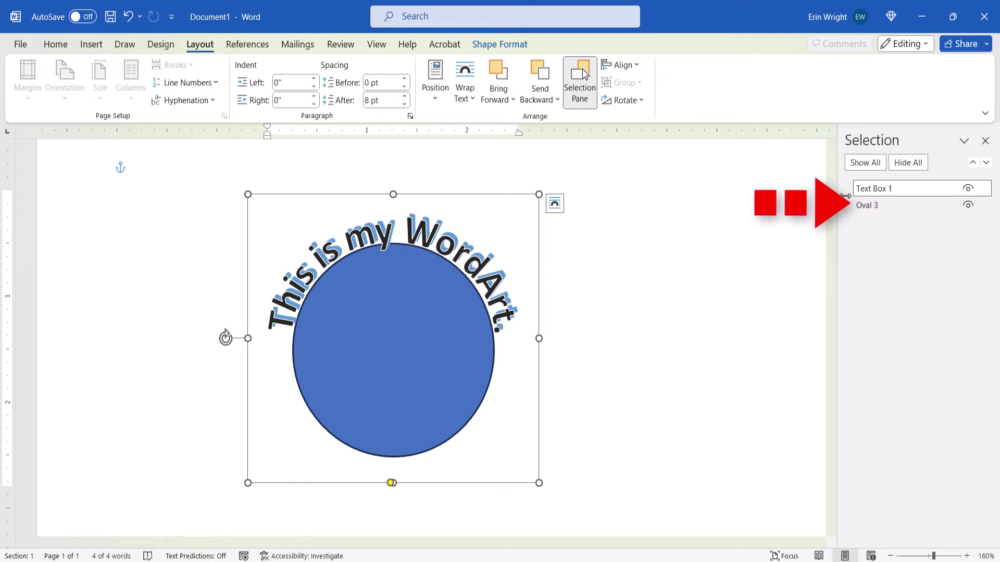
left_click(857, 205, "ctrl")
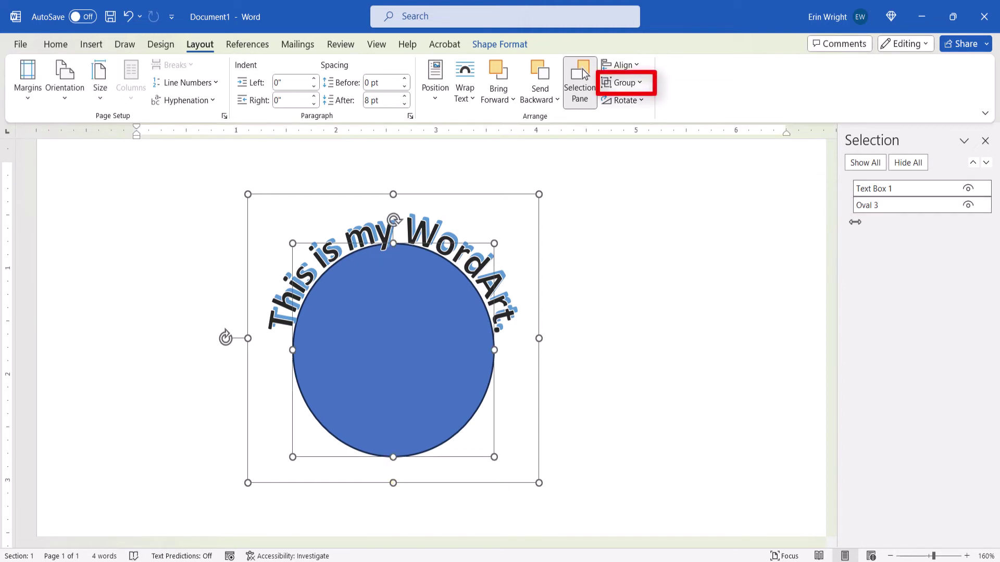
left_click(638, 83)
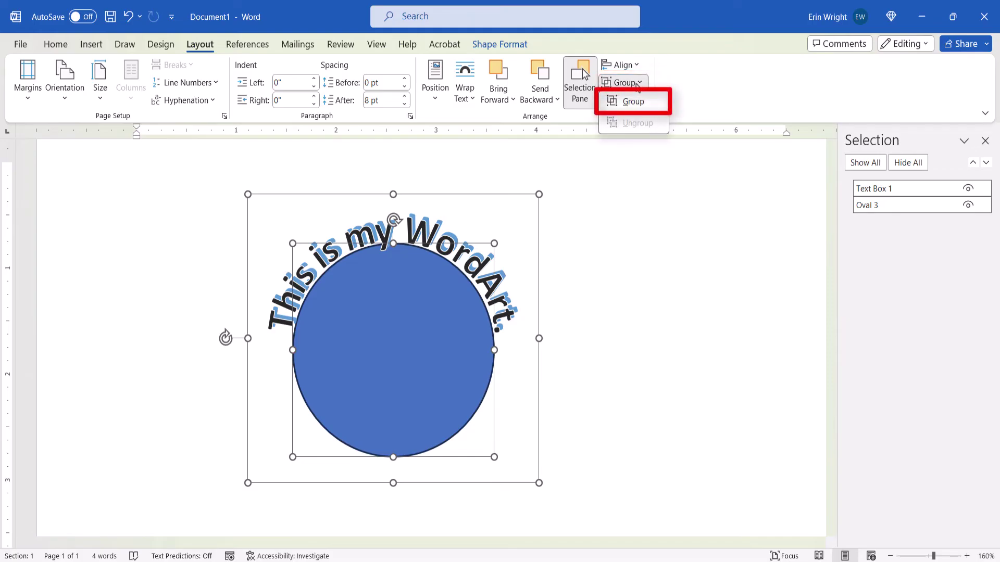
left_click(635, 101)
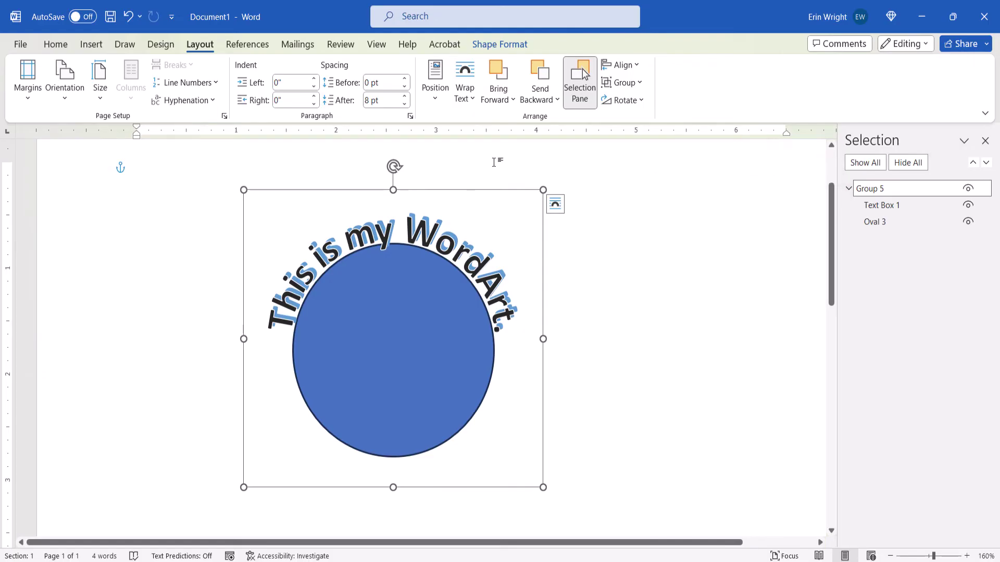
- Drag Group 5 to the right, then ungroup it into a separate text box and oval
left_click_drag(482, 189, 549, 192)
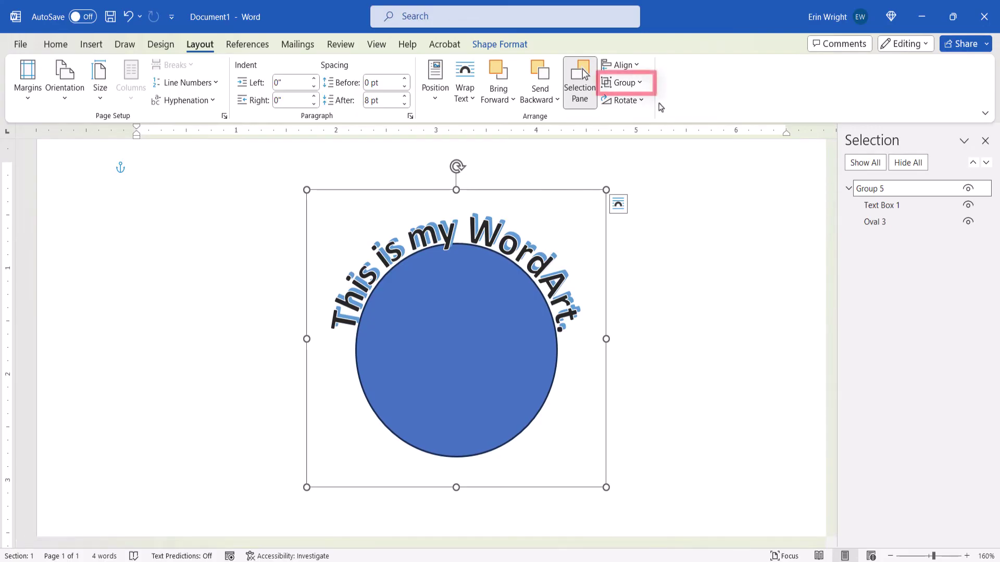
left_click(643, 87)
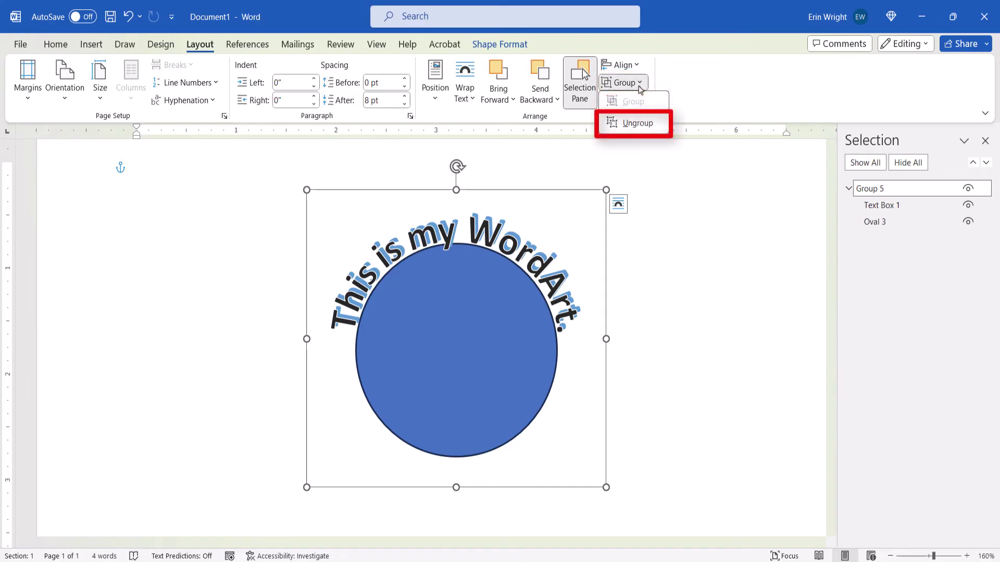
left_click(657, 124)
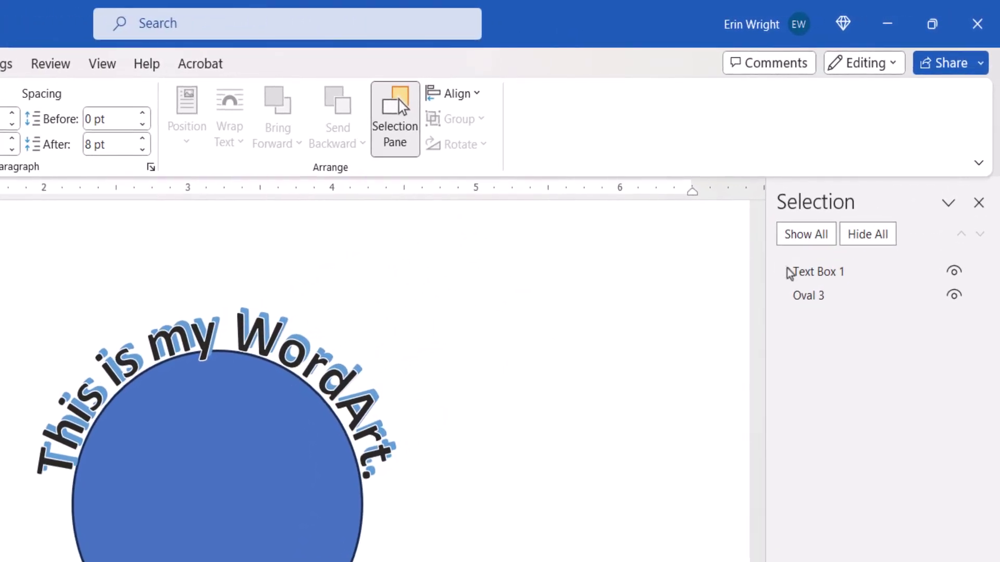
left_click(799, 278)
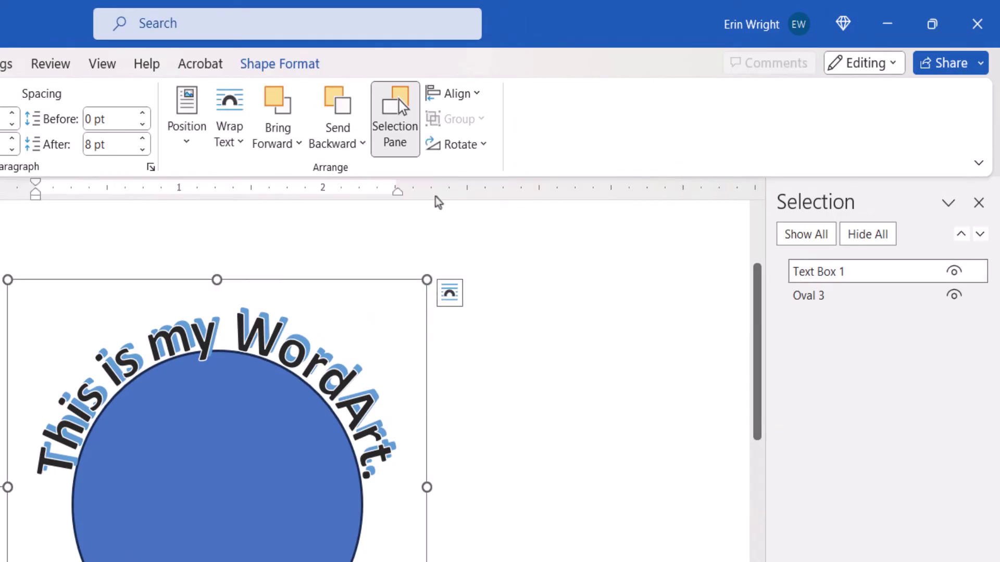
left_click(232, 144)
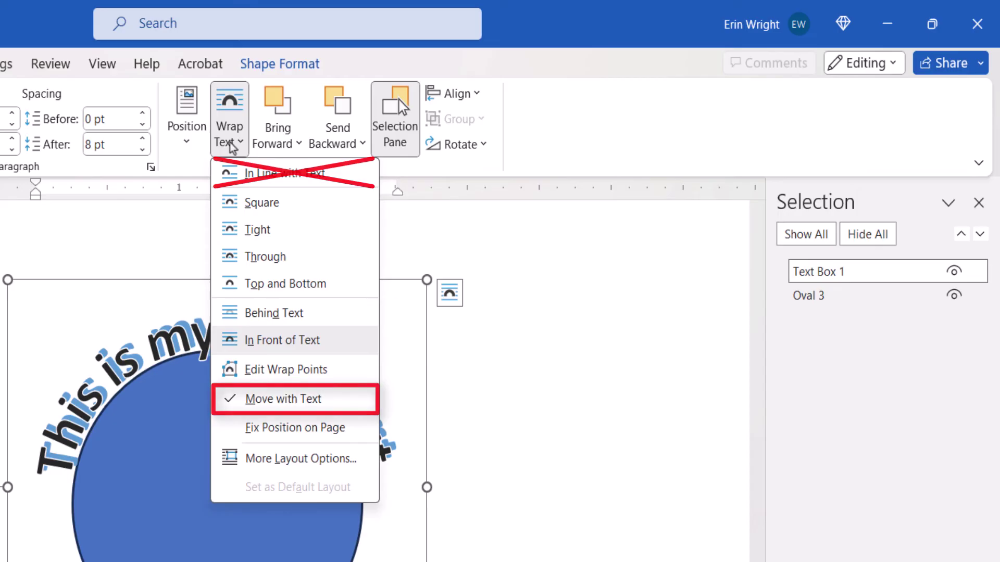
left_click(140, 233)
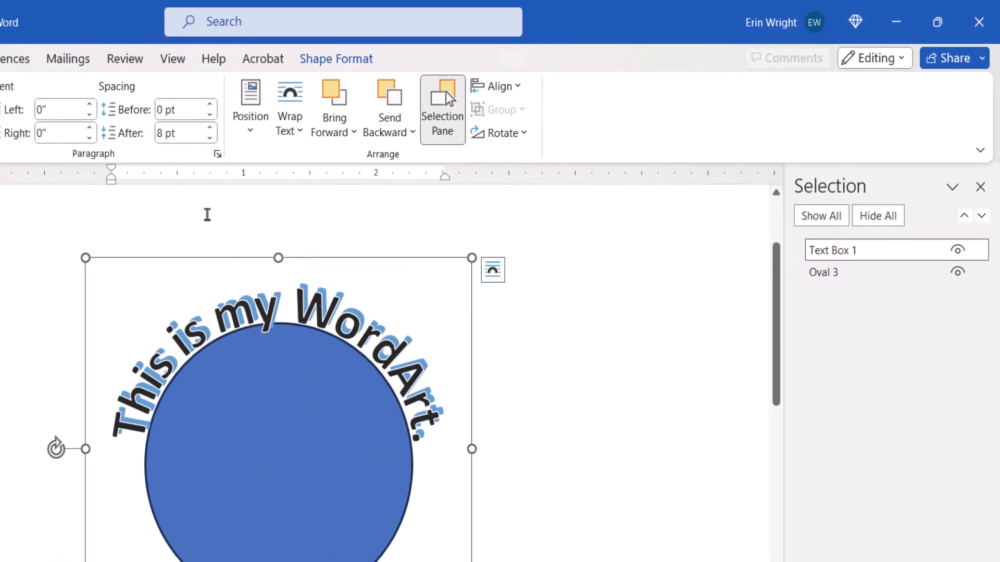